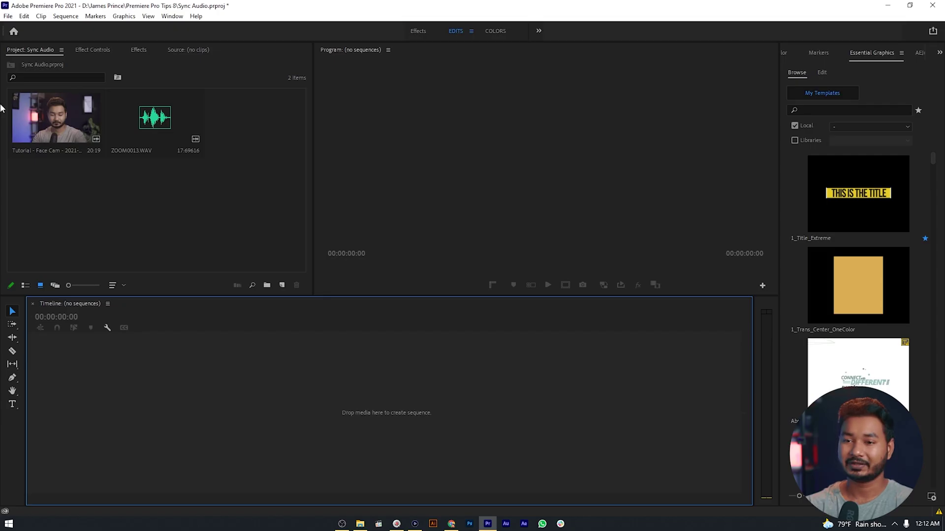
Select the face-cam clip and ZOOM0013.WAV in the Sync Audio project's Project panel
{"action": "left_click", "coordinate": [84, 113]}
{"action": "left_click", "coordinate": [181, 104]}
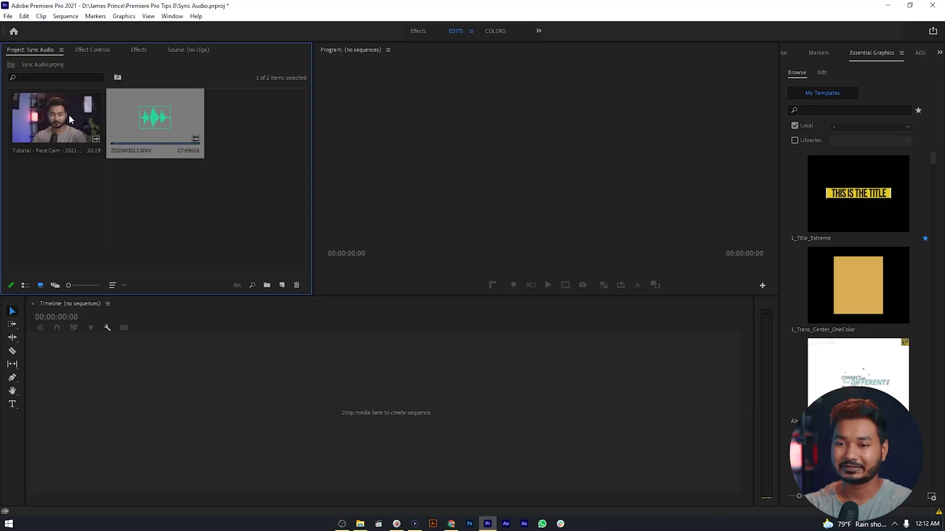
Build a Face Cam sequence from the video clip and place ZOOM0013.WAV on audio track A2
{"action": "left_click", "coordinate": [69, 114]}
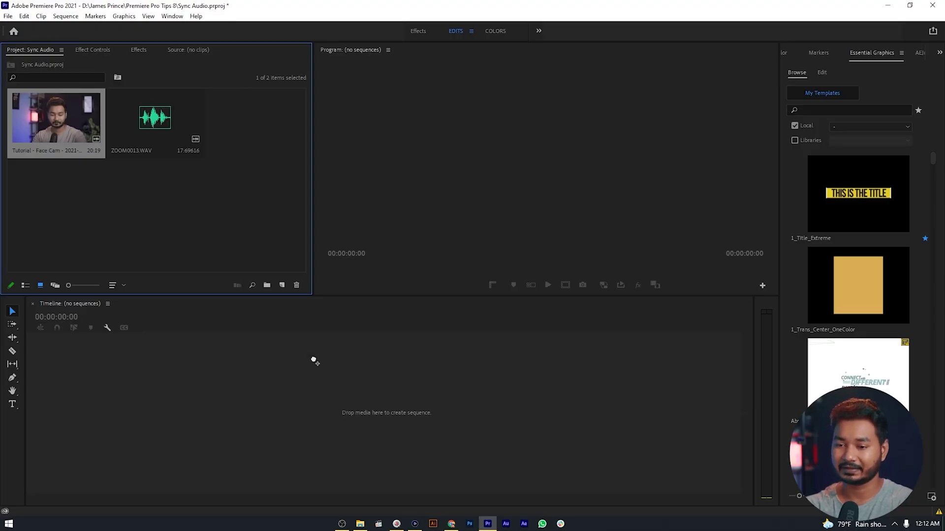
{"action": "left_click_drag", "start_coordinate": [187, 391], "coordinate": [187, 391]}
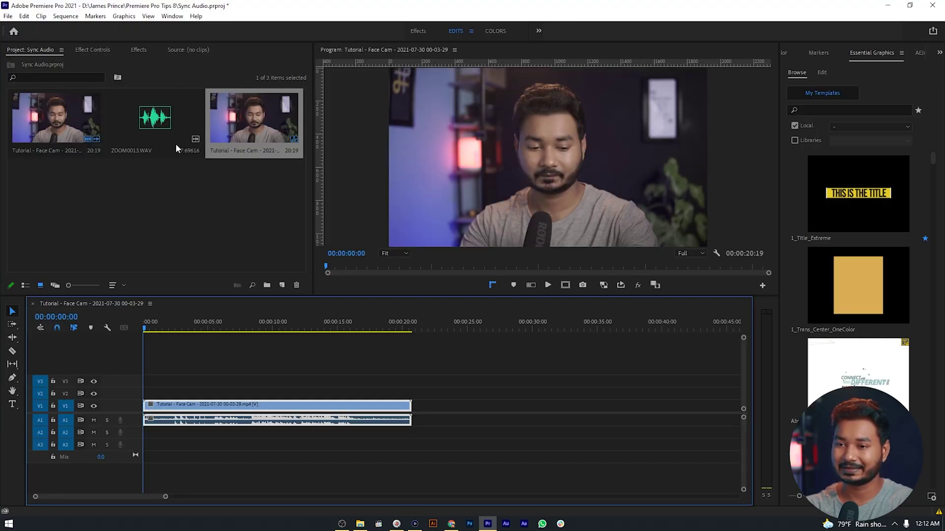
{"action": "left_click", "coordinate": [154, 122]}
{"action": "left_click_drag", "start_coordinate": [293, 220], "coordinate": [180, 448]}
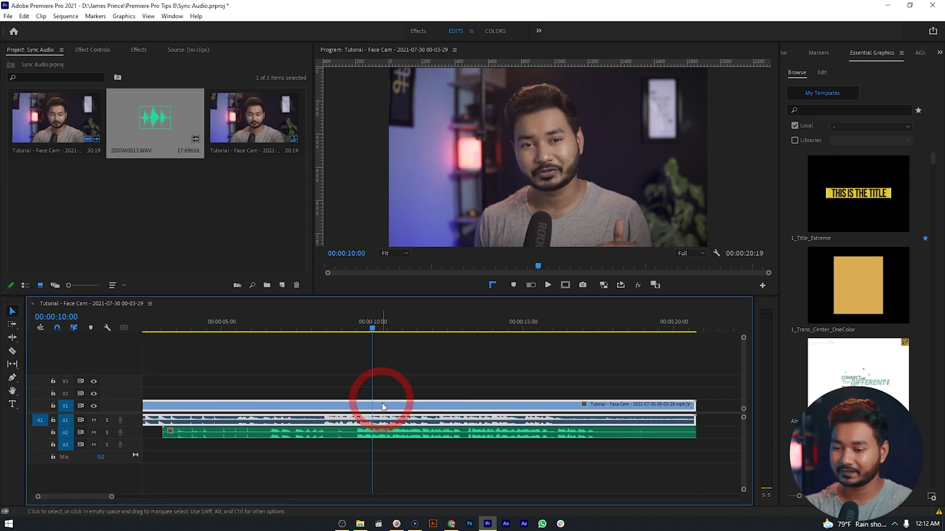
{"action": "left_click", "coordinate": [389, 432]}
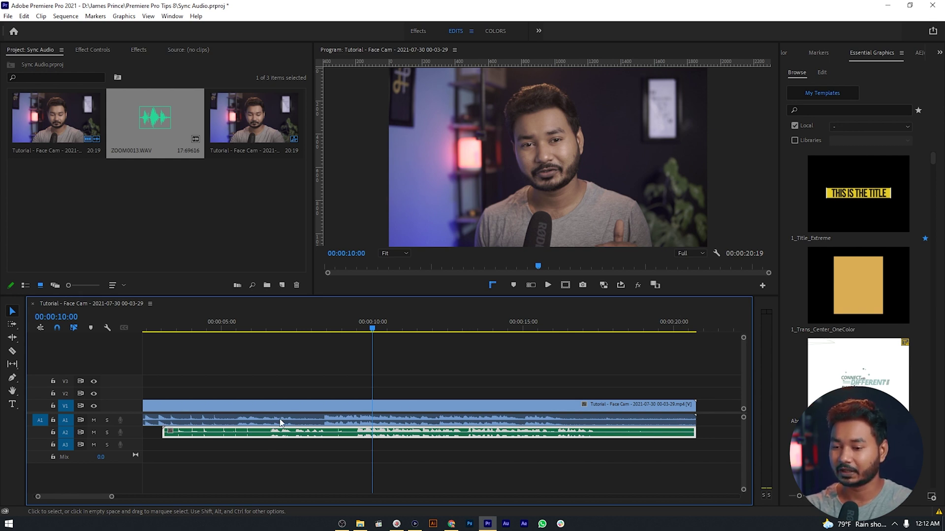
{"action": "key", "text": "super"}
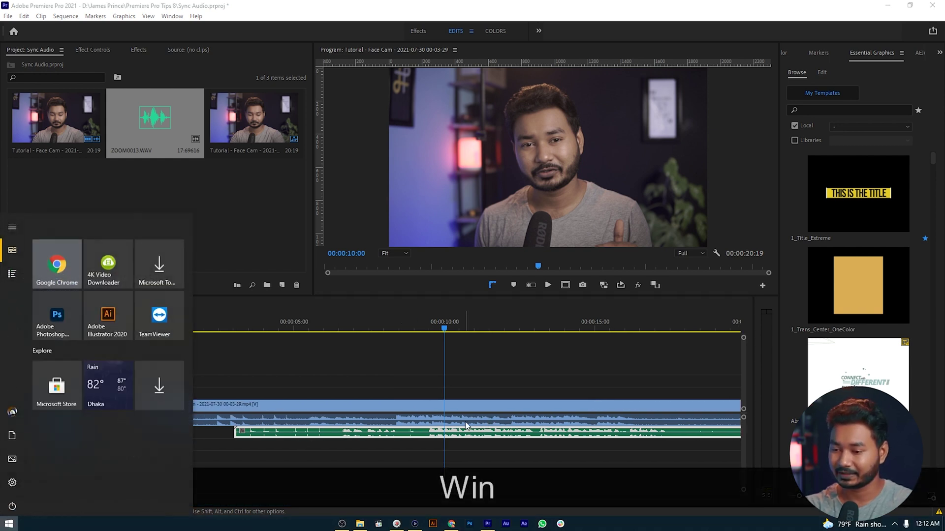
{"action": "scroll", "coordinate": [466, 430], "scroll_direction": "up", "scroll_amount": 2}
{"action": "scroll", "coordinate": [457, 438], "scroll_direction": "up", "scroll_amount": 1}
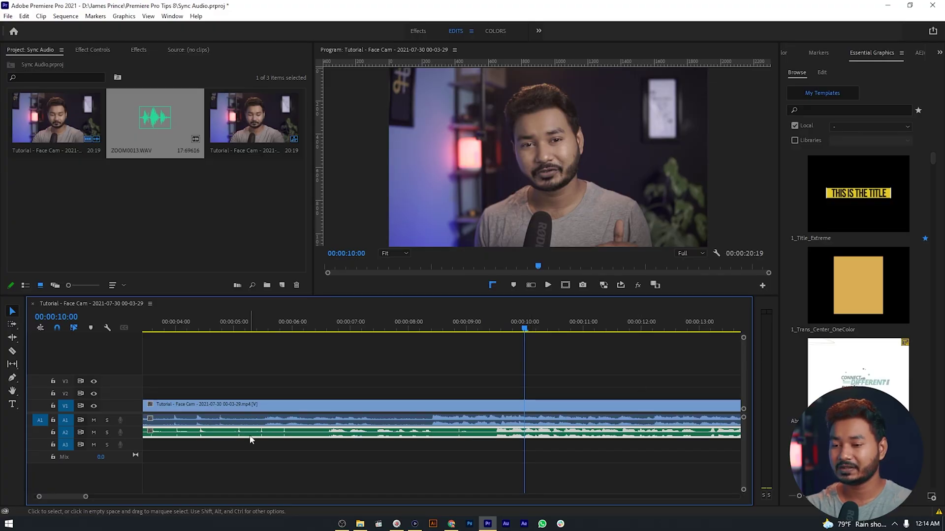
Put the playhead on the exact hand-clap frame at 00:00:02:10
{"action": "scroll", "coordinate": [265, 433], "scroll_direction": "left", "scroll_amount": 3}
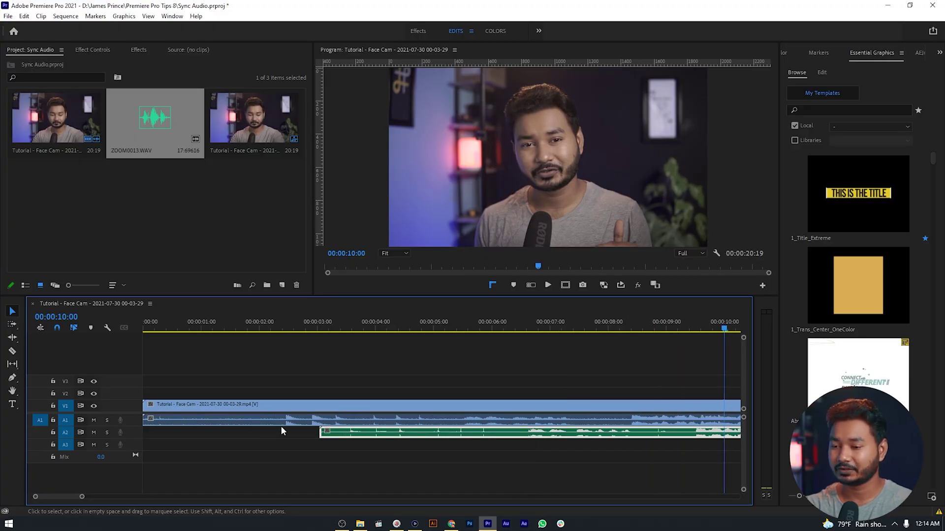
{"action": "left_click_drag", "start_coordinate": [312, 320], "coordinate": [289, 326]}
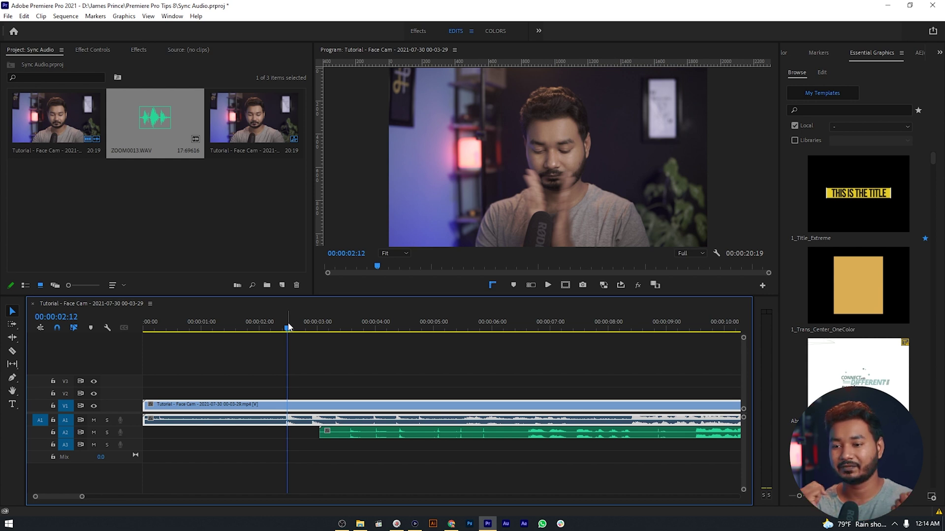
{"action": "key", "text": "Left"}
{"action": "key", "text": "Left"}
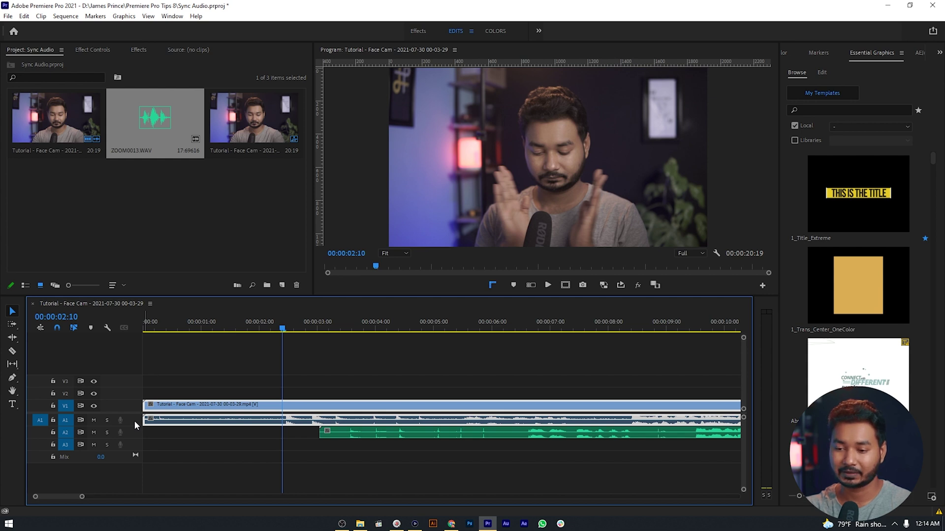
Enlarge the A1 and A2 audio tracks and the Timeline panel to compare waveforms
{"action": "key", "text": "alt"}
{"action": "scroll", "coordinate": [135, 421], "scroll_direction": "up", "scroll_amount": 2}
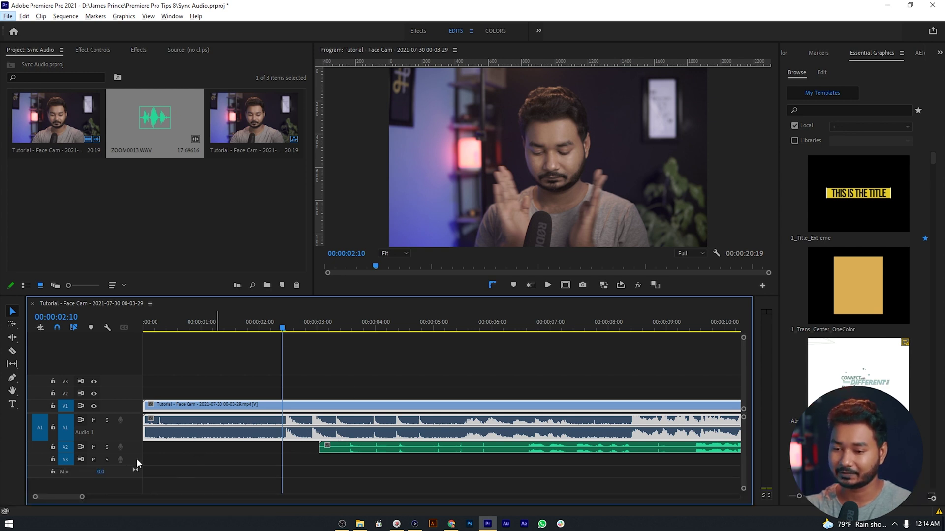
{"action": "key", "text": "alt"}
{"action": "scroll", "coordinate": [132, 447], "scroll_direction": "up", "scroll_amount": 3}
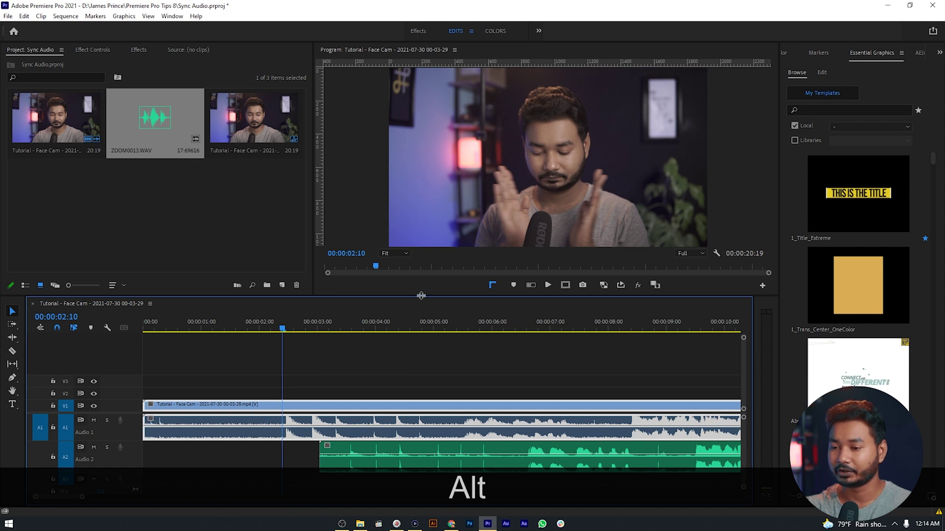
{"action": "left_click_drag", "start_coordinate": [421, 295], "coordinate": [425, 252]}
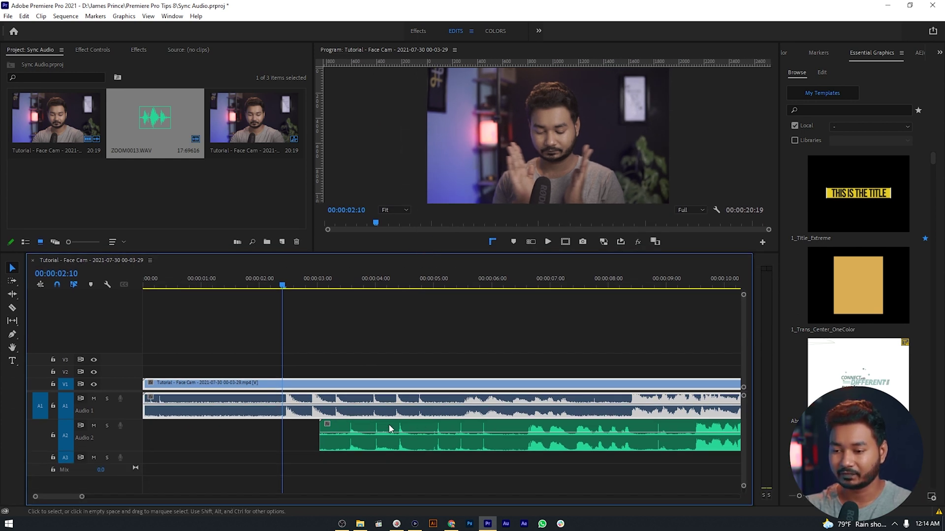
Slide ZOOM0013.WAV left on A2 and nudge it one frame to match the clap
{"action": "key", "text": "super"}
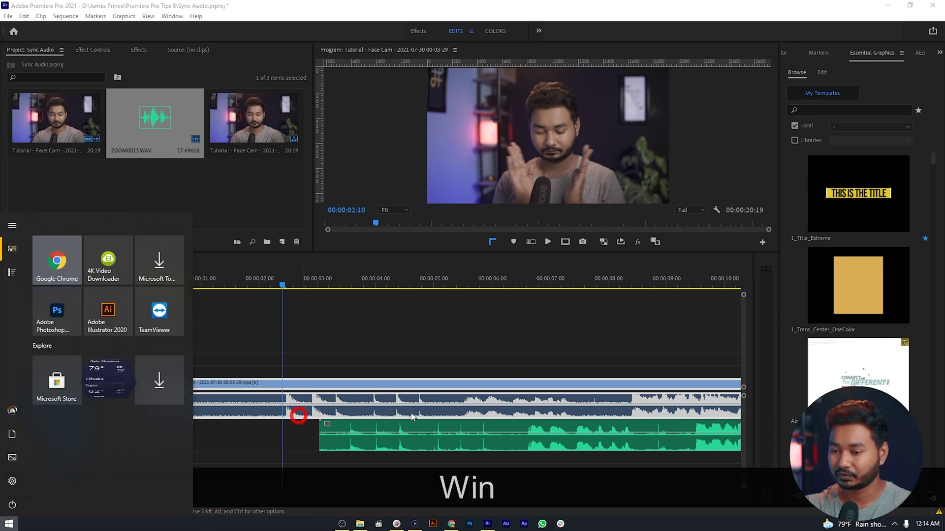
{"action": "key", "text": "super"}
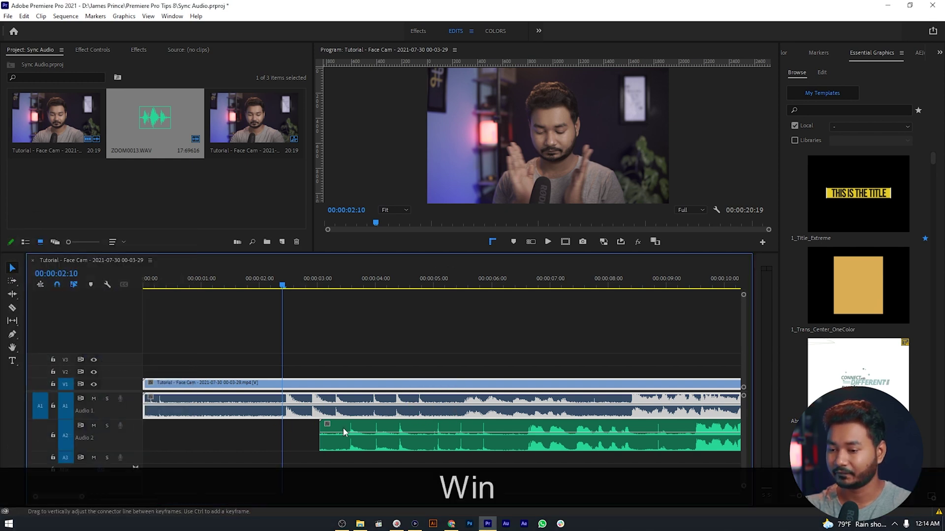
{"action": "left_click", "coordinate": [396, 425]}
{"action": "left_click_drag", "start_coordinate": [419, 429], "coordinate": [296, 427]}
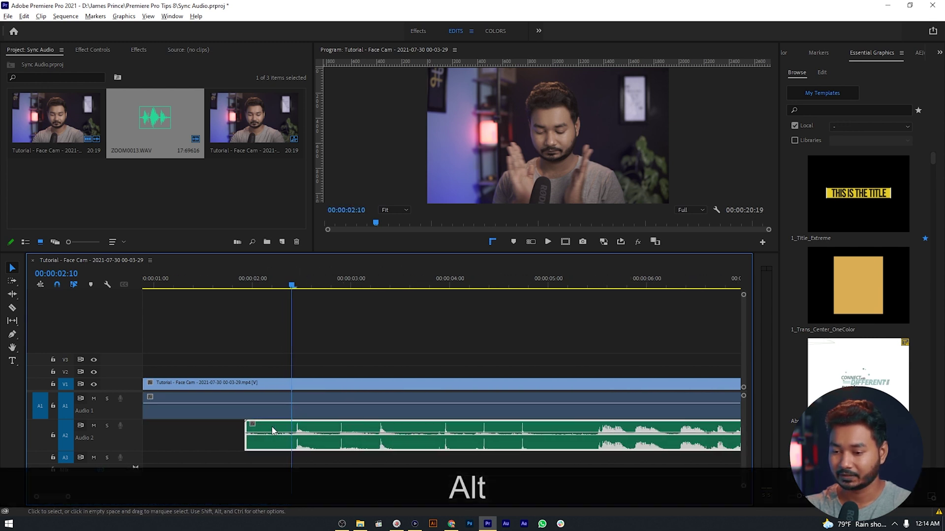
{"action": "scroll", "coordinate": [294, 427], "scroll_direction": "up", "scroll_amount": 5}
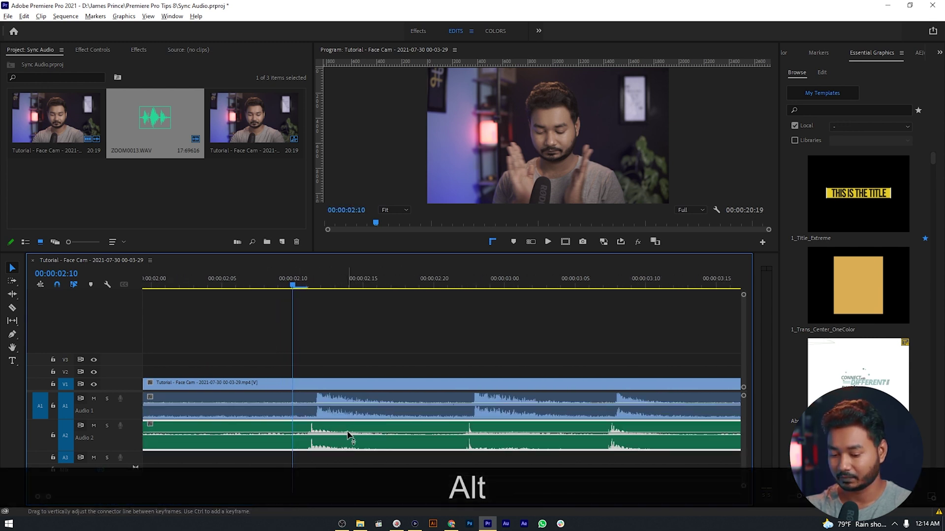
{"action": "key", "text": "alt+Left"}
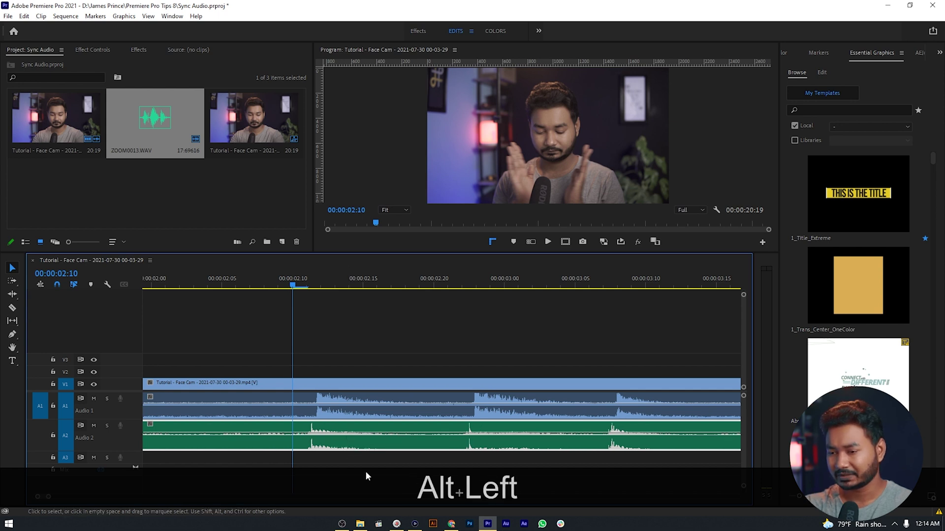
Play the timeline from about 8.8 seconds to check the sync
{"action": "scroll", "coordinate": [431, 429], "scroll_direction": "down", "scroll_amount": 6}
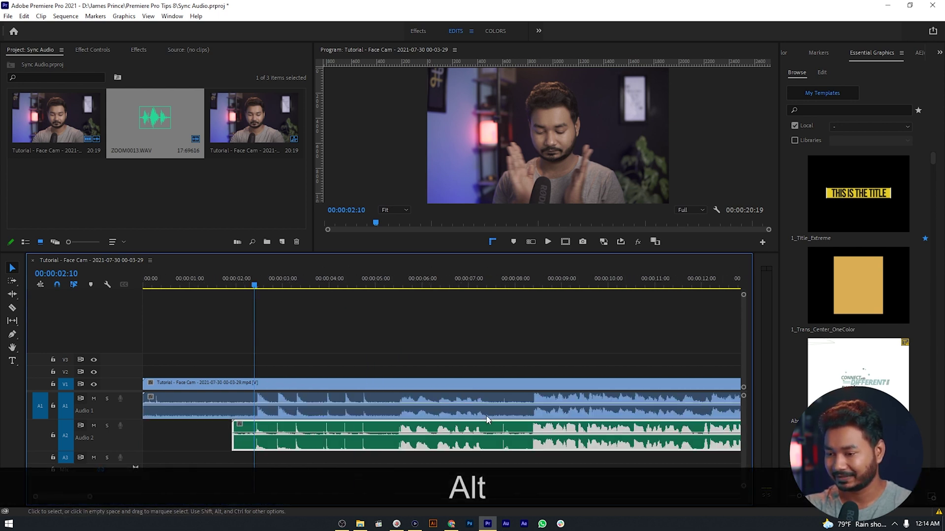
{"action": "scroll", "coordinate": [455, 344], "scroll_direction": "down", "scroll_amount": 4}
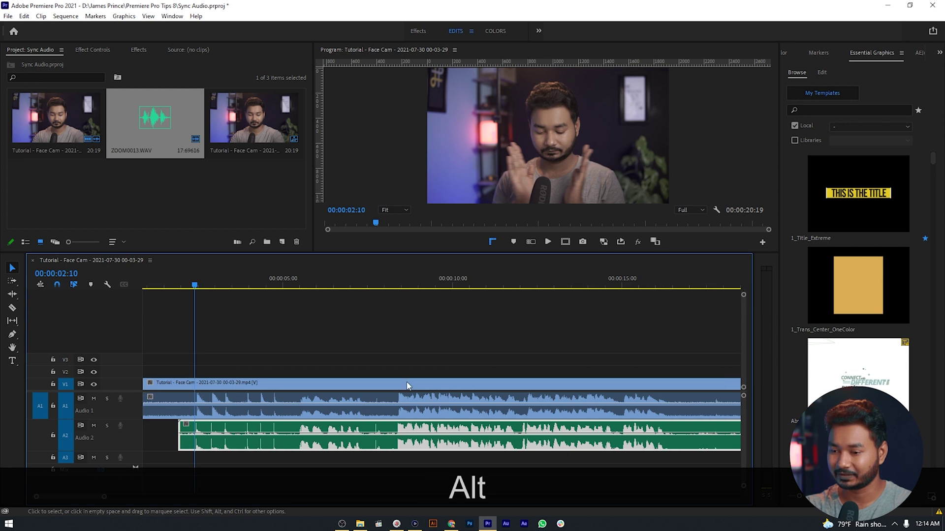
{"action": "left_click", "coordinate": [353, 285]}
{"action": "key", "text": "space"}
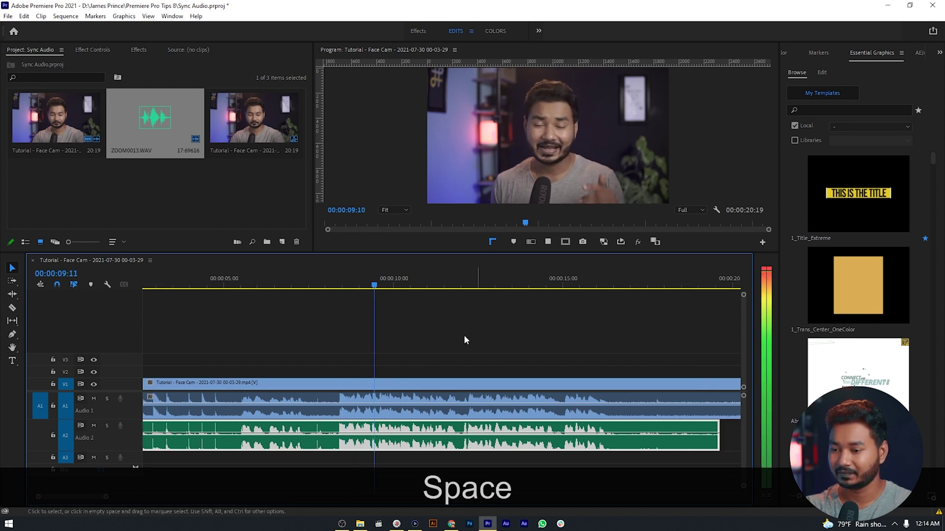
{"action": "scroll", "coordinate": [525, 385], "scroll_direction": "down", "scroll_amount": 4, "text": "alt"}
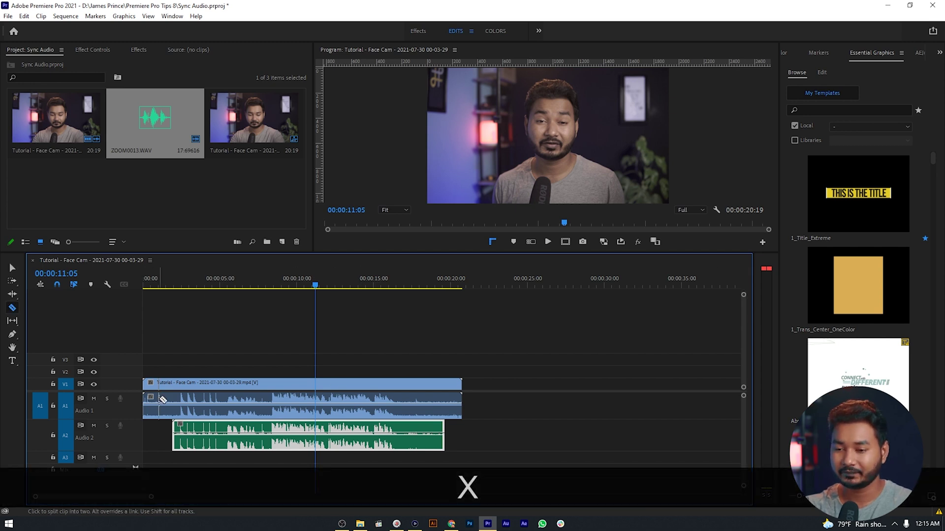
Razor-cut the face-cam clip at the WAV's start and end, and delete the start piece
{"action": "left_click", "coordinate": [171, 399]}
{"action": "left_click", "coordinate": [454, 397]}
{"action": "key", "text": "v"}
{"action": "left_click", "coordinate": [457, 384]}
{"action": "left_click", "coordinate": [167, 383]}
{"action": "key", "text": "Delete"}
Move ZOOM0013.WAV onto A1, link it with the video, and play back from about 8:15
{"action": "left_click_drag", "start_coordinate": [232, 433], "coordinate": [228, 404]}
{"action": "left_click_drag", "start_coordinate": [220, 354], "coordinate": [266, 398]}
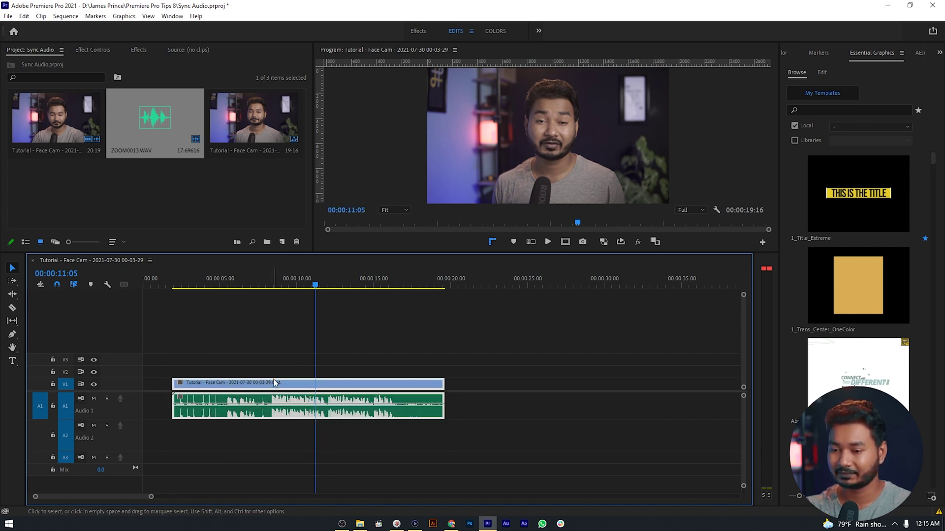
{"action": "right_click", "coordinate": [275, 383]}
{"action": "left_click", "coordinate": [298, 197]}
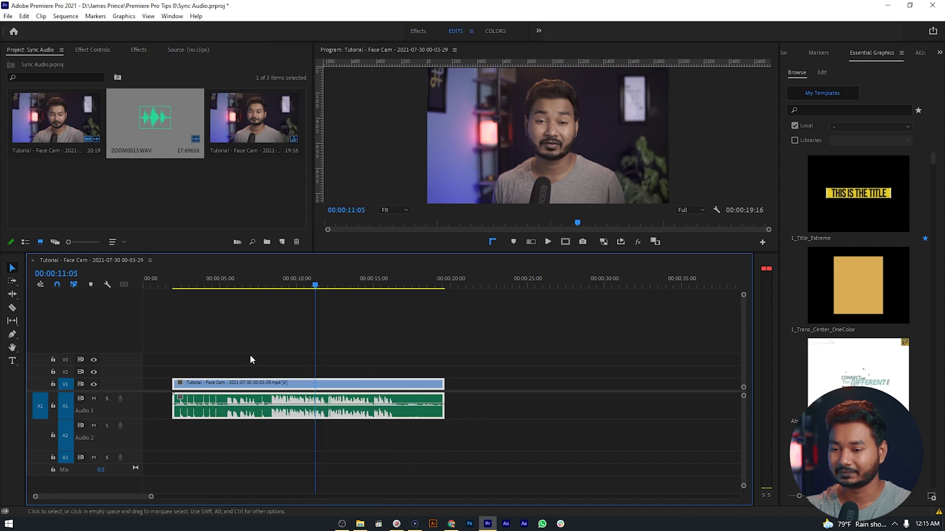
{"action": "mouse_move", "coordinate": [259, 285]}
{"action": "left_mouse_down"}
{"action": "mouse_move", "coordinate": [285, 286]}
{"action": "mouse_move", "coordinate": [274, 286]}
{"action": "left_mouse_up"}
{"action": "key", "text": "space"}
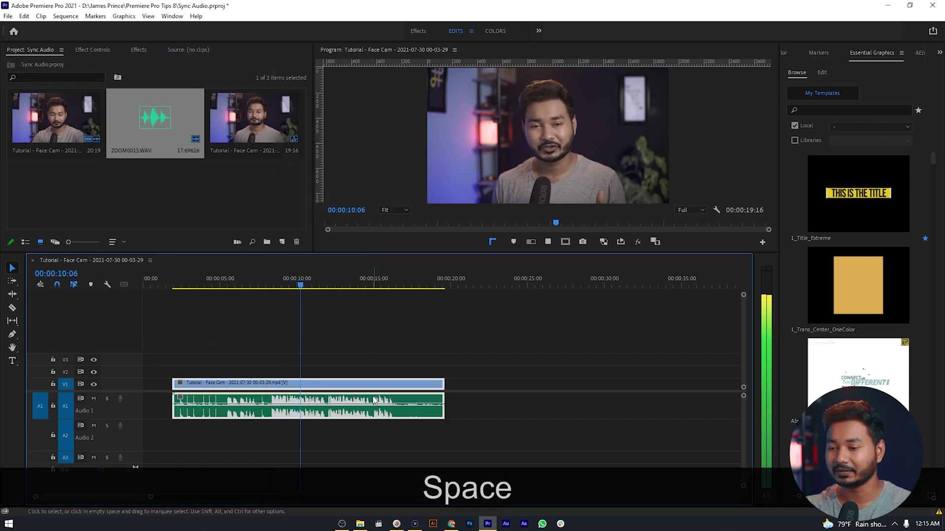
{"action": "key", "text": "space"}
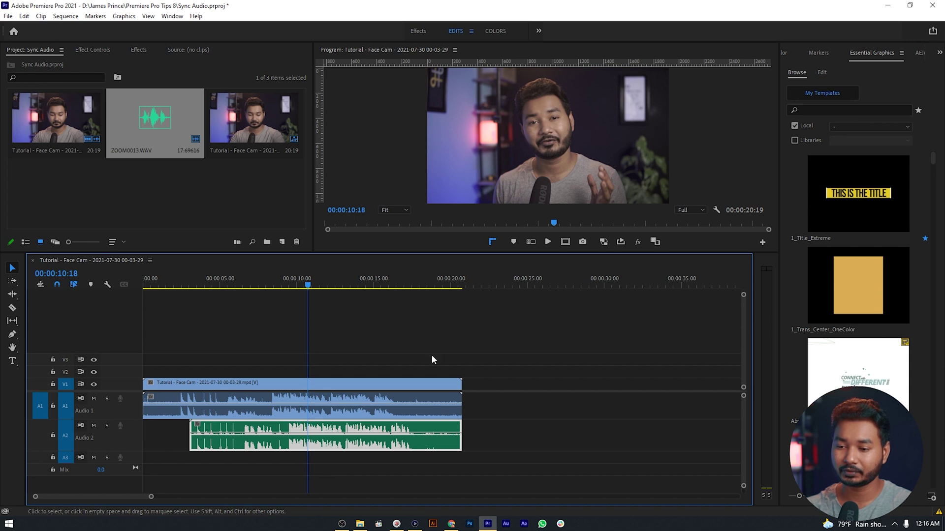
Synchronize all three timeline clips by Audio using Track Channel 1
{"action": "left_click_drag", "start_coordinate": [507, 356], "coordinate": [349, 442]}
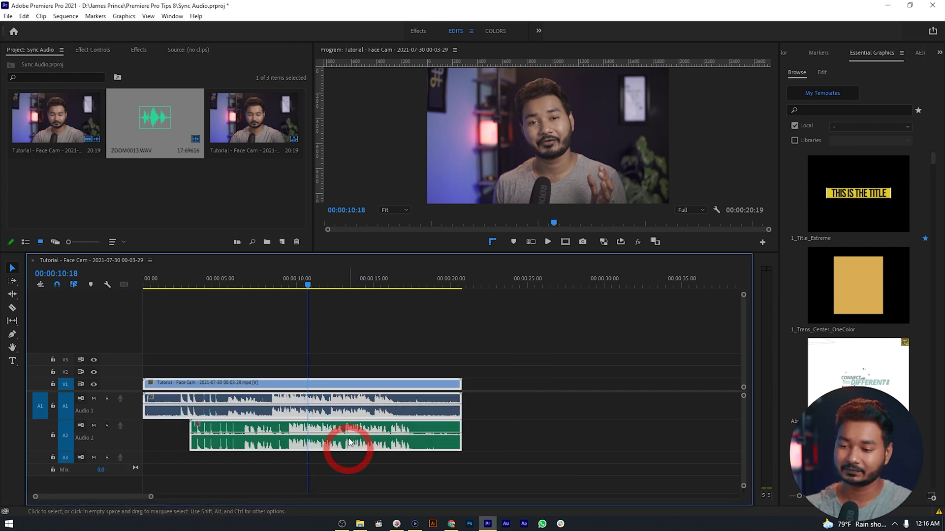
{"action": "right_click", "coordinate": [329, 411]}
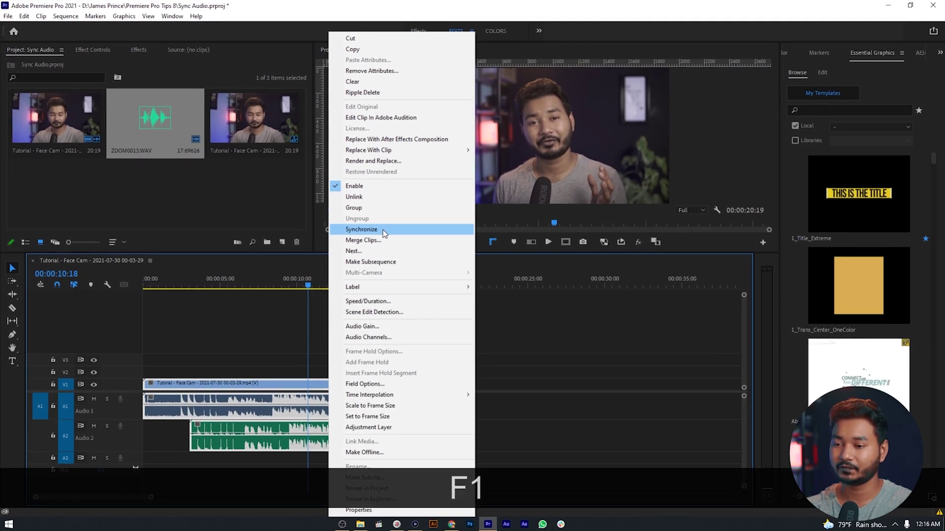
{"action": "left_click", "coordinate": [567, 343]}
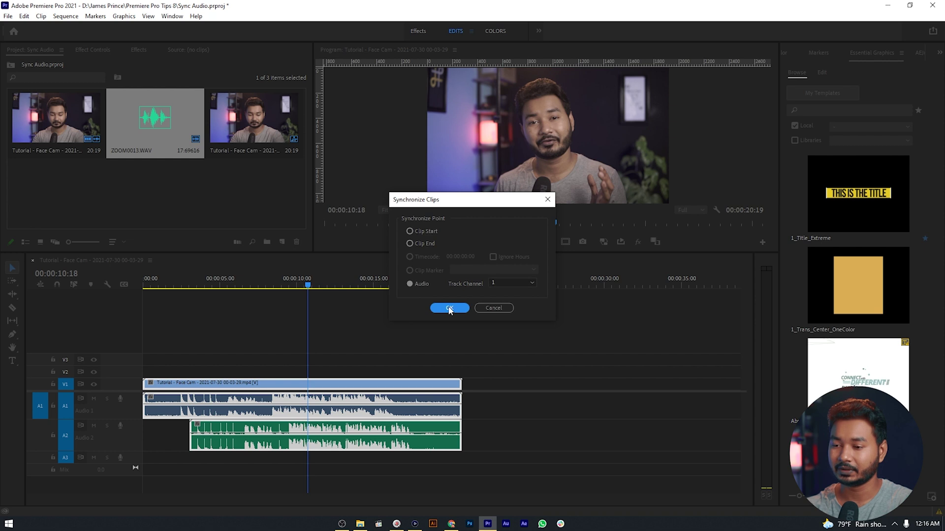
{"action": "left_click", "coordinate": [498, 282]}
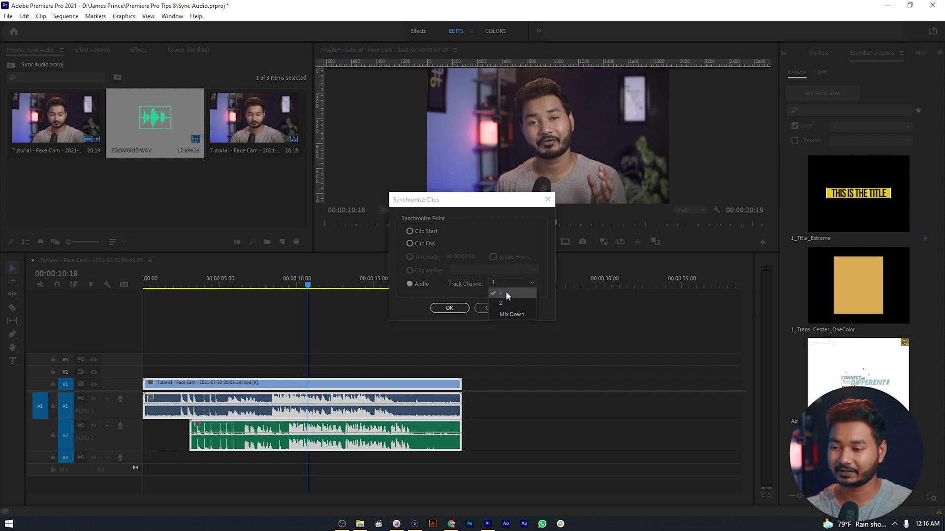
{"action": "left_click", "coordinate": [506, 294]}
{"action": "left_click", "coordinate": [449, 308]}
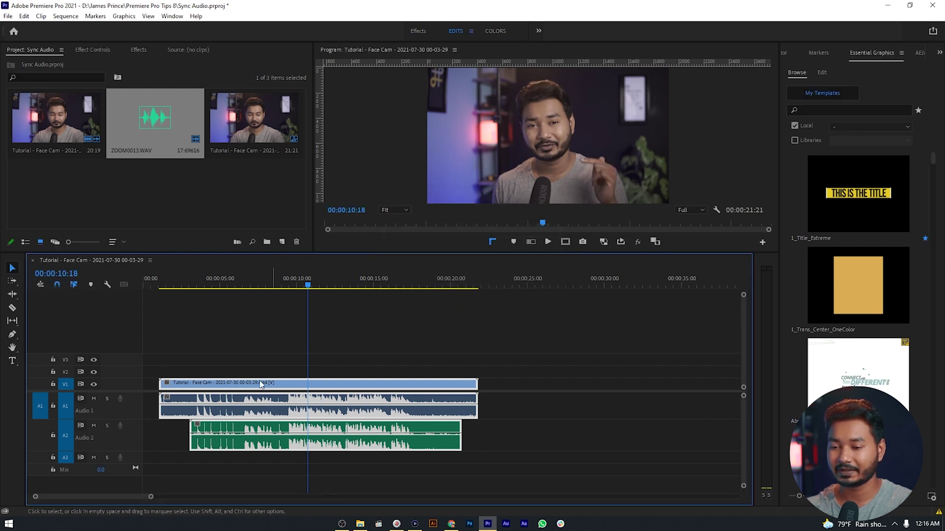
{"action": "left_click", "coordinate": [320, 370]}
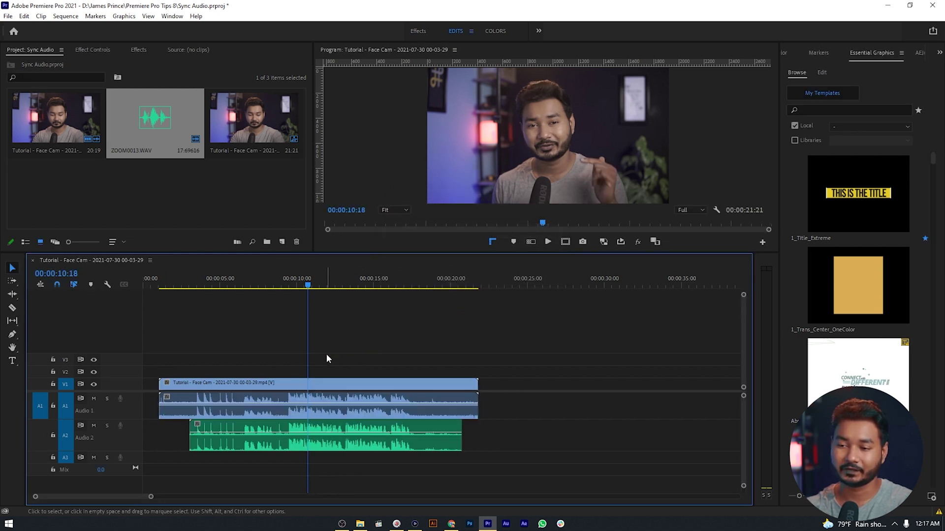
Play from about 10:10, then trim the face-cam clip's start and end to the WAV's edges
{"action": "left_click", "coordinate": [303, 286]}
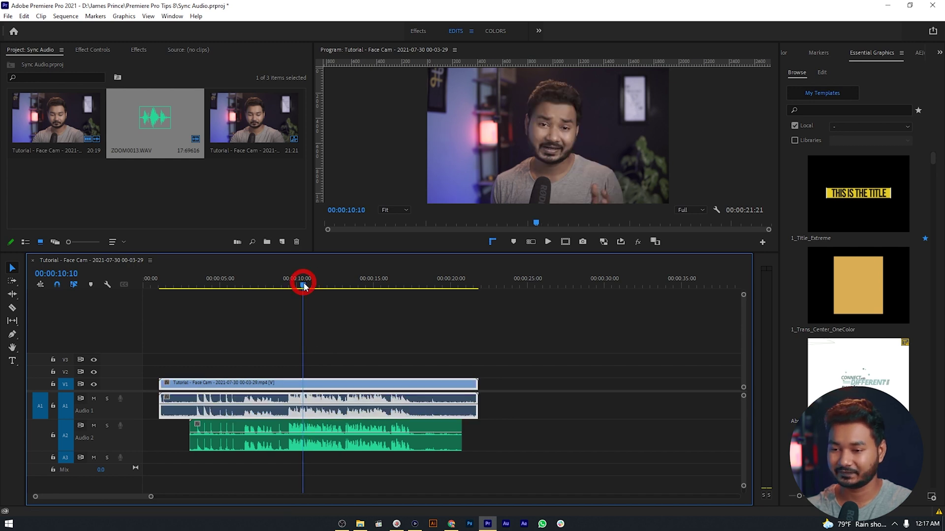
{"action": "key", "text": "space"}
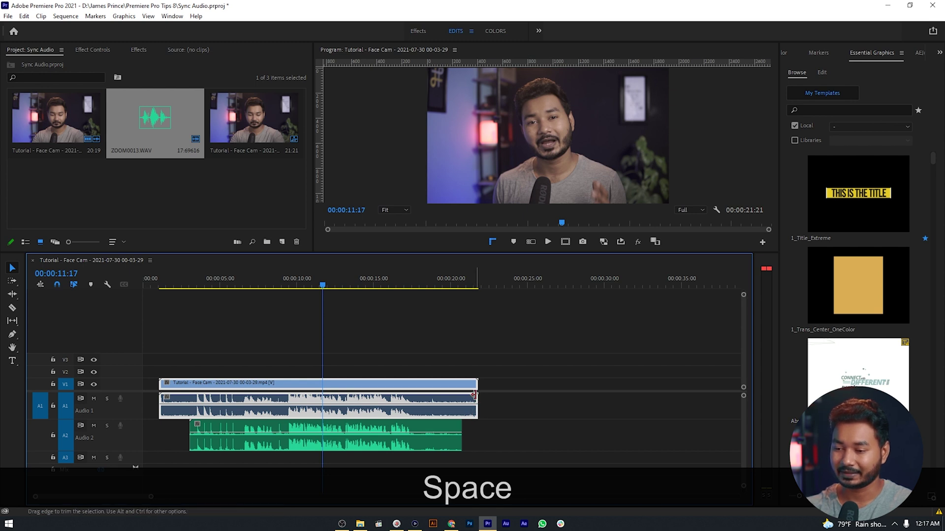
{"action": "left_click_drag", "start_coordinate": [468, 394], "coordinate": [461, 394]}
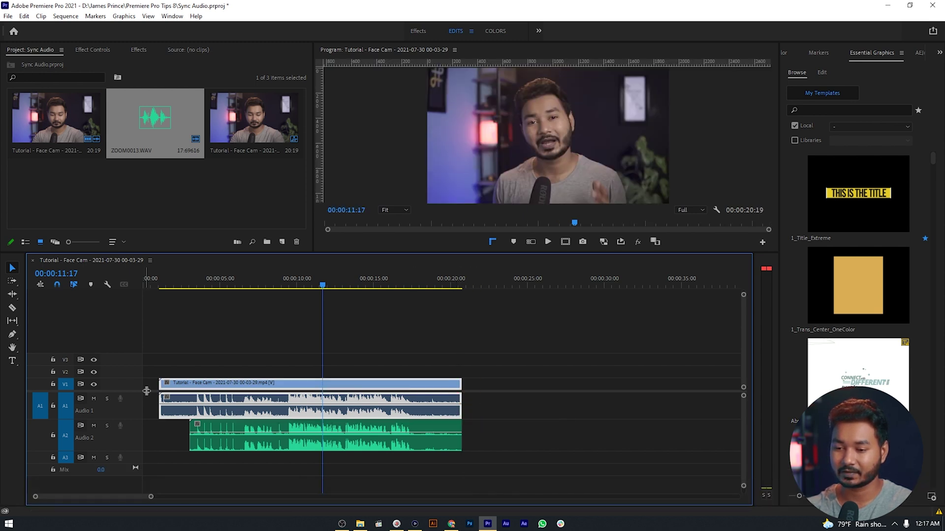
{"action": "left_click_drag", "start_coordinate": [160, 384], "coordinate": [189, 385]}
Move ZOOM0013.WAV up onto A1 and link it with the face-cam video
{"action": "left_click", "coordinate": [260, 432]}
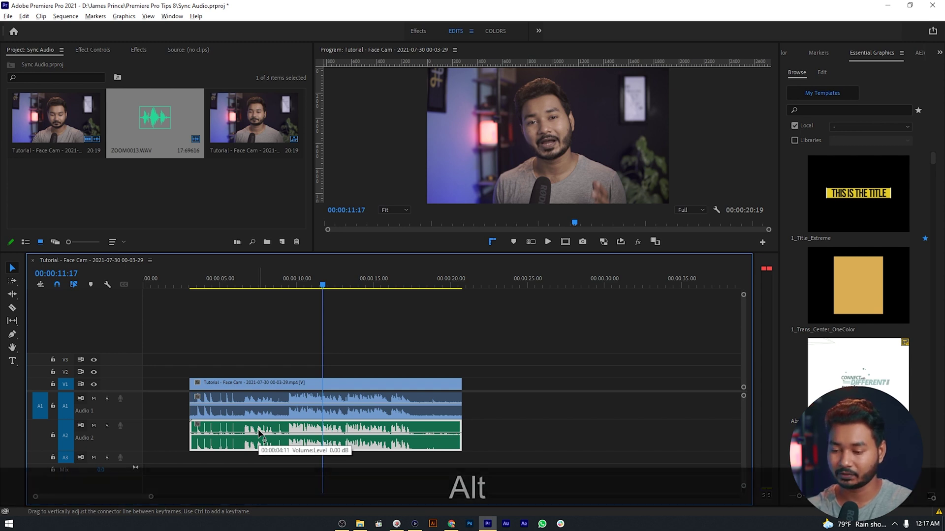
{"action": "key", "text": "alt+Up"}
{"action": "left_click_drag", "start_coordinate": [278, 345], "coordinate": [307, 422]}
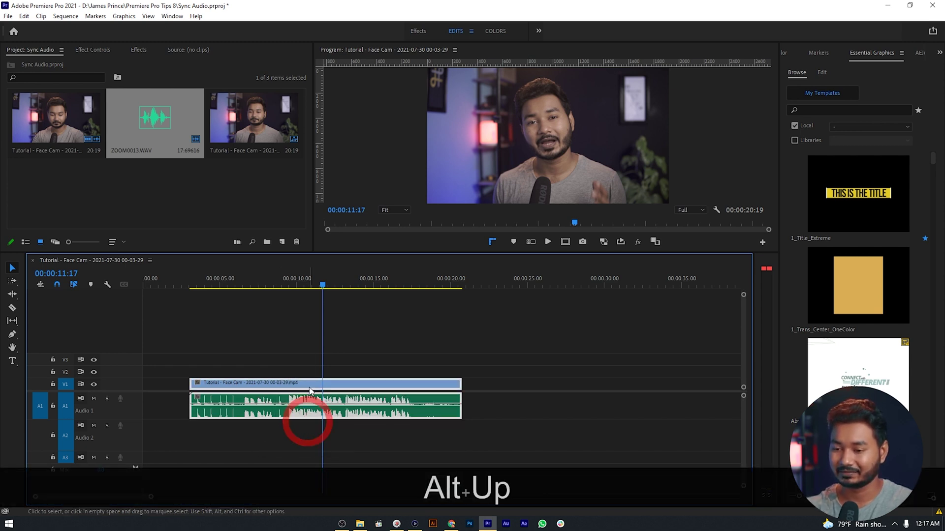
{"action": "right_click", "coordinate": [307, 422]}
{"action": "left_click", "coordinate": [373, 197]}
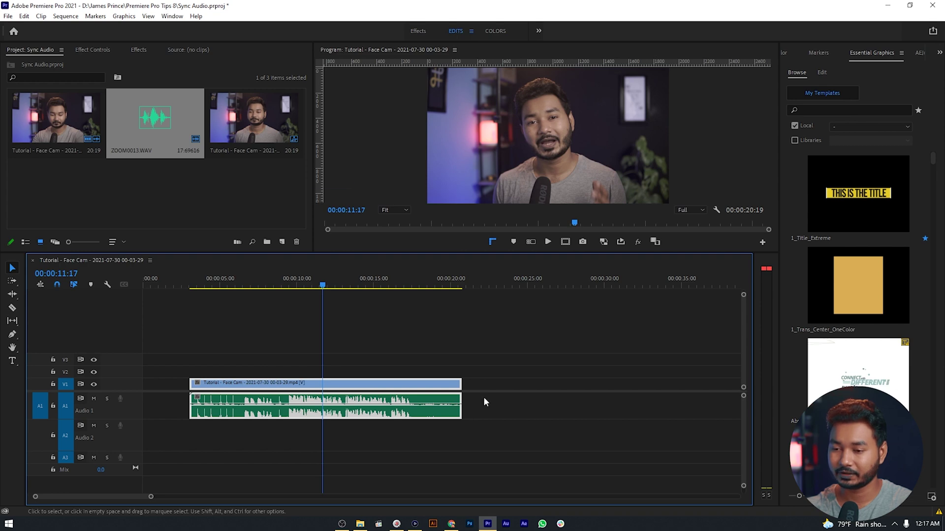